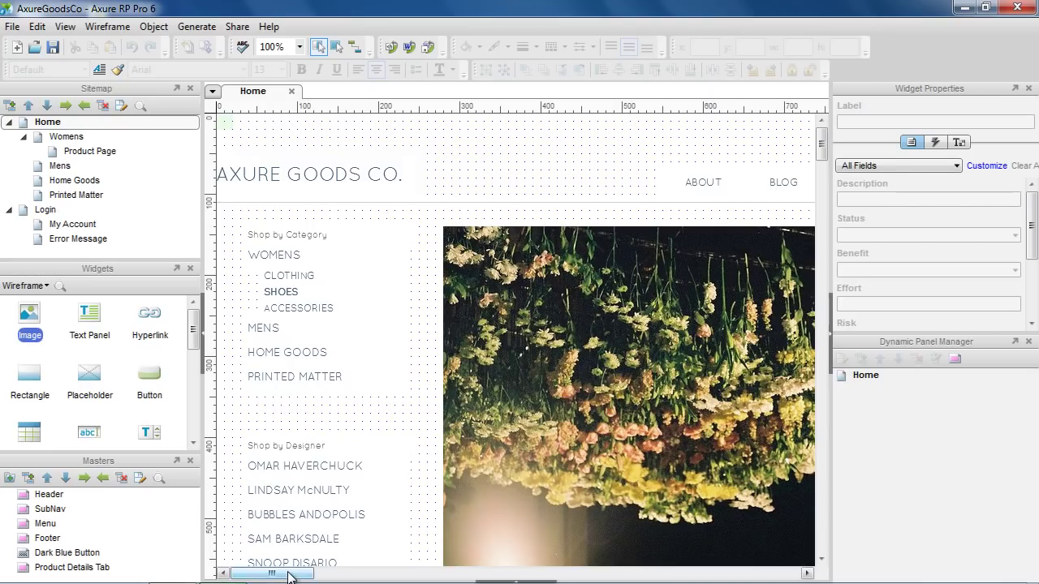
Scroll the canvas right and select the Login link widget in the Home header.
{"action": "left_click_drag", "start_coordinate": [292, 575], "coordinate": [319, 574]}
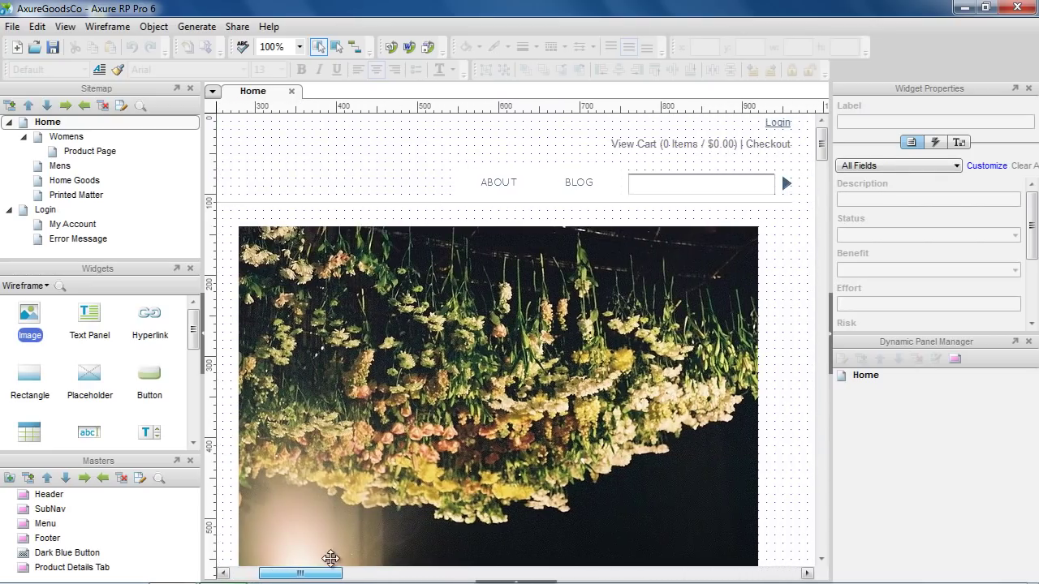
{"action": "left_click", "coordinate": [778, 121]}
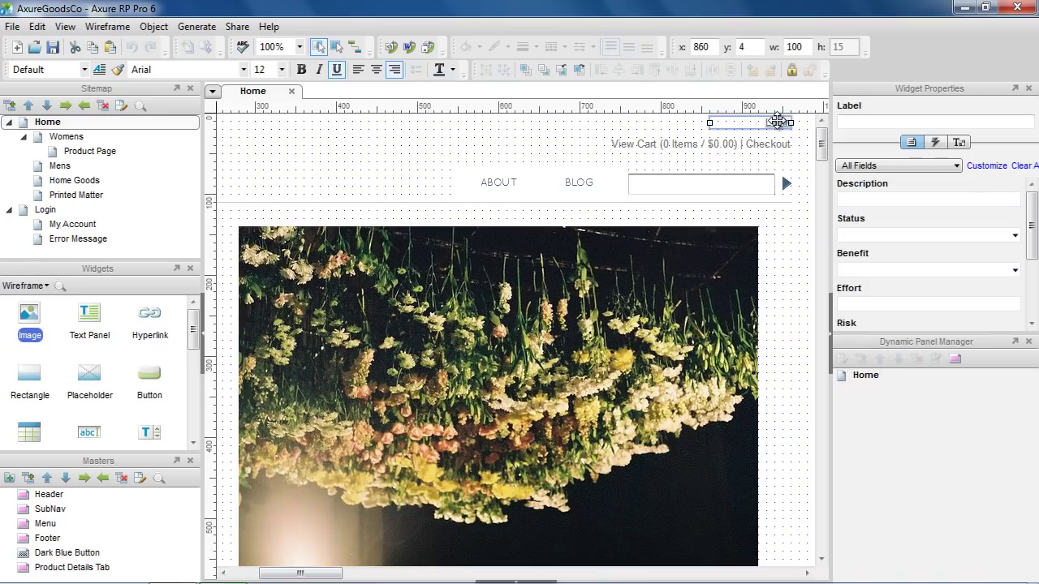
Review the Login link's interaction events and add a new case to OnClick.
{"action": "left_click", "coordinate": [931, 146]}
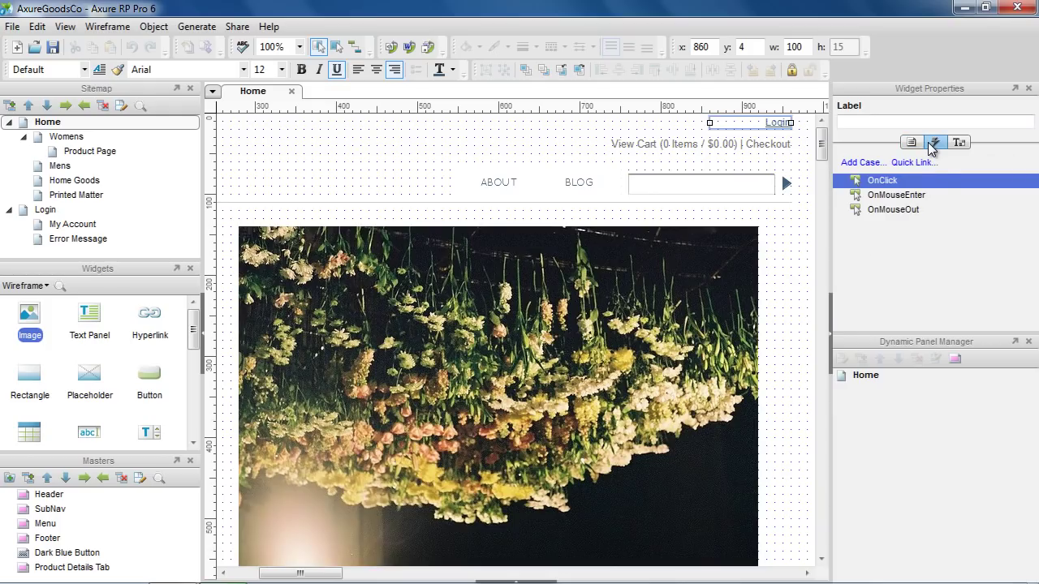
{"action": "mouse_move", "coordinate": [939, 180]}
{"action": "left_click", "coordinate": [939, 194]}
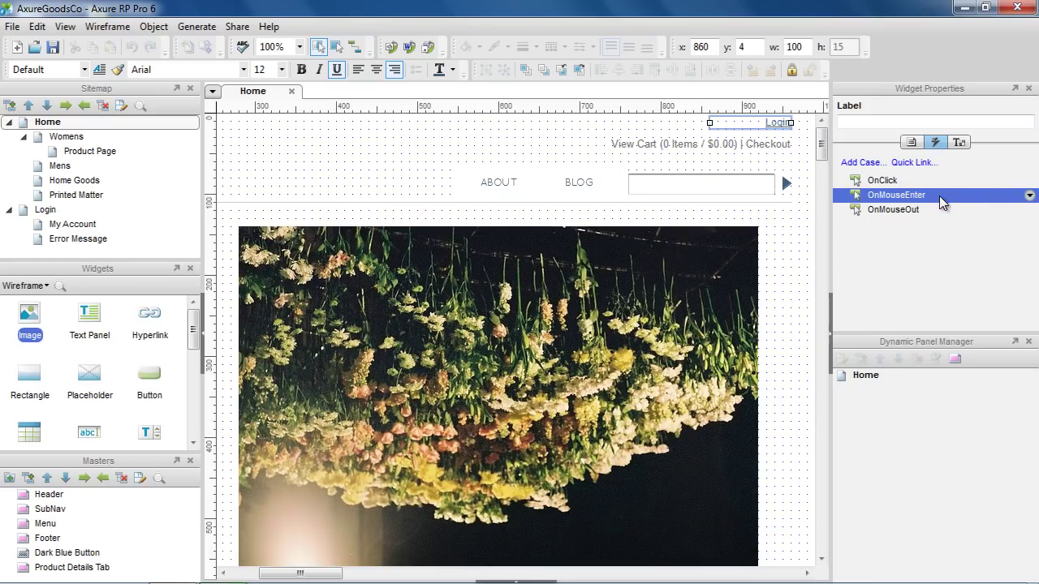
{"action": "left_click", "coordinate": [935, 211]}
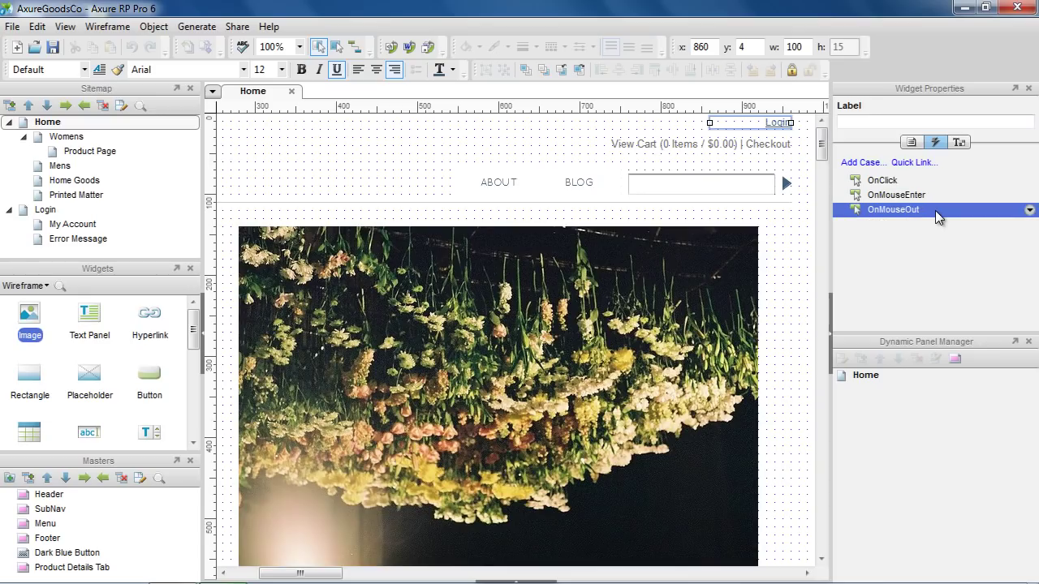
{"action": "left_click", "coordinate": [915, 183]}
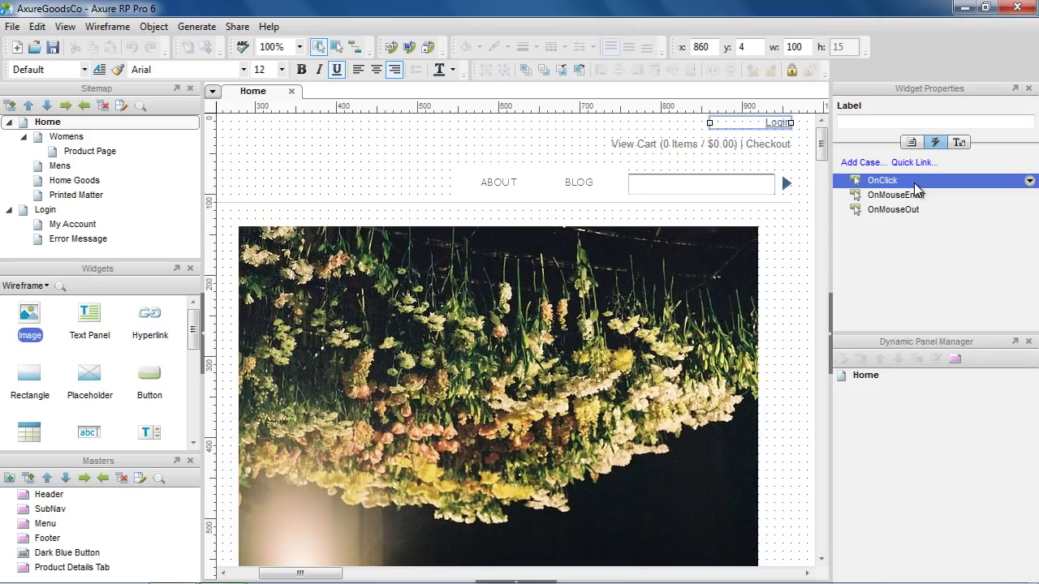
{"action": "left_click", "coordinate": [862, 162]}
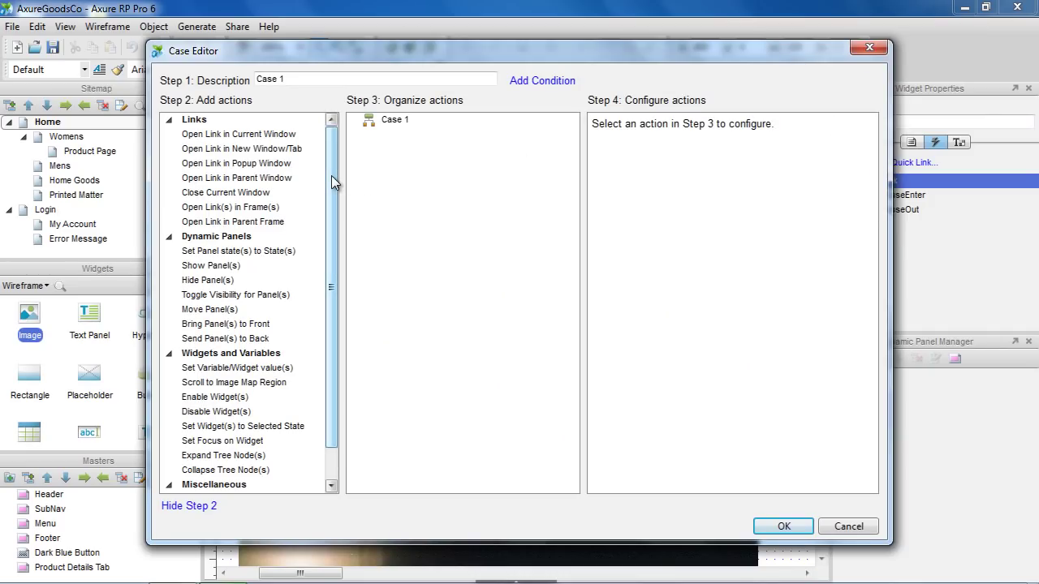
Add Open Link in Current Window, Show Panel and Set Variable actions, then delete the set-value action.
{"action": "left_click_drag", "start_coordinate": [331, 176], "coordinate": [342, 138]}
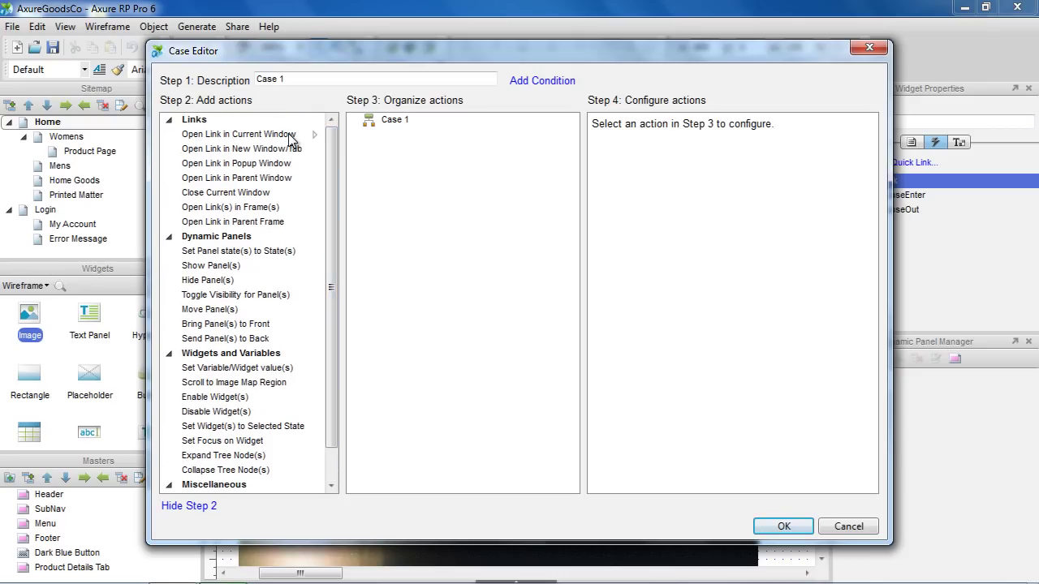
{"action": "left_click", "coordinate": [289, 135]}
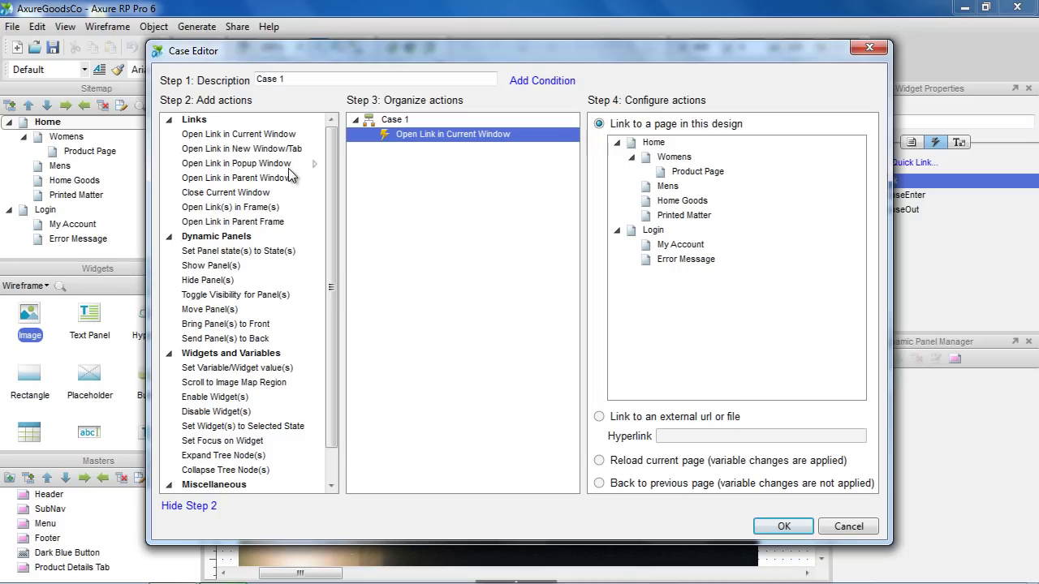
{"action": "left_click", "coordinate": [276, 272]}
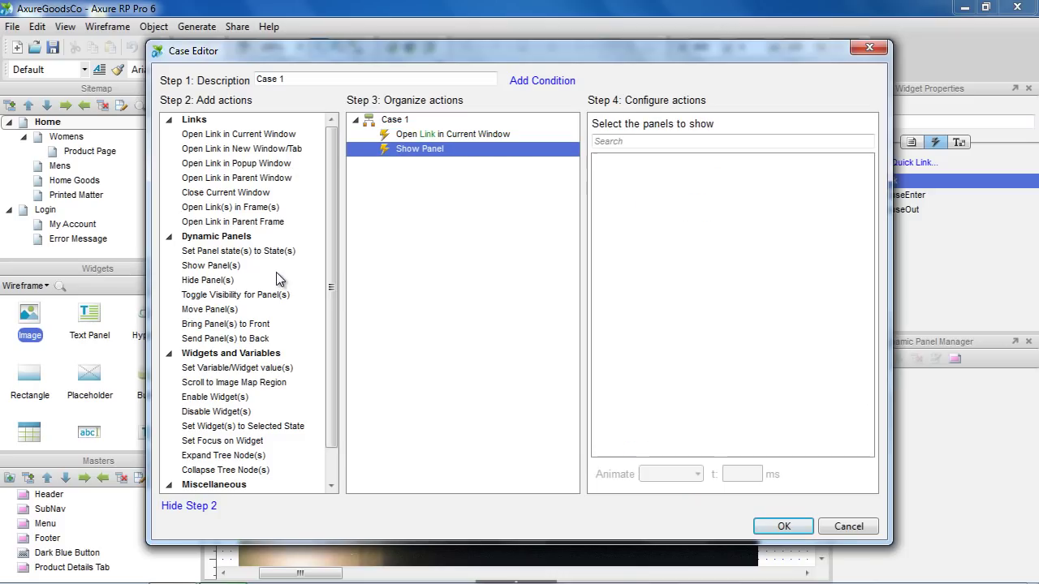
{"action": "left_click", "coordinate": [272, 369]}
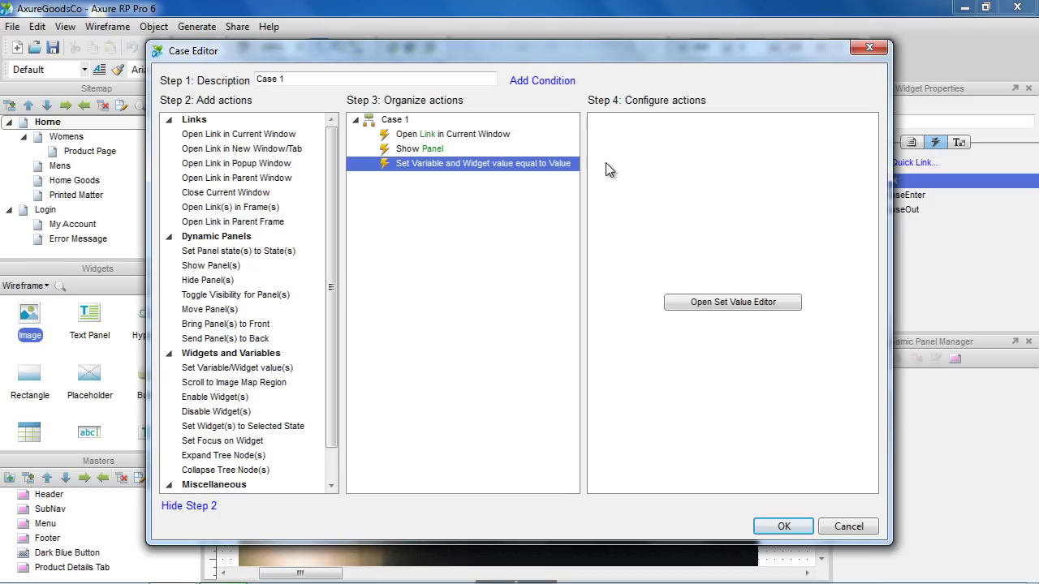
{"action": "left_click", "coordinate": [571, 164]}
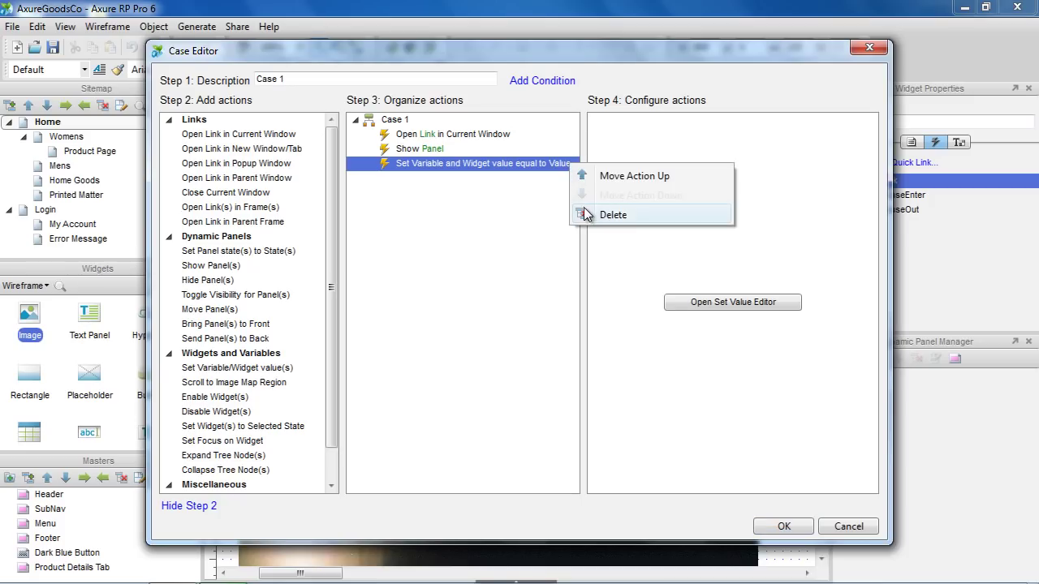
{"action": "left_click", "coordinate": [586, 214]}
{"action": "left_click", "coordinate": [571, 149]}
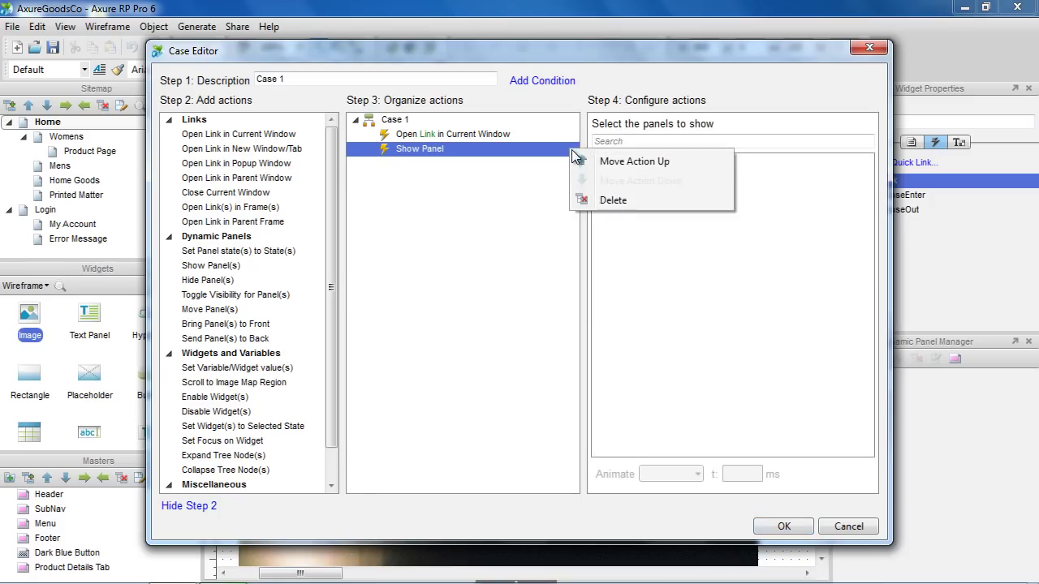
Remove the Show Panel action and point the link at the Login page.
{"action": "left_click", "coordinate": [582, 201]}
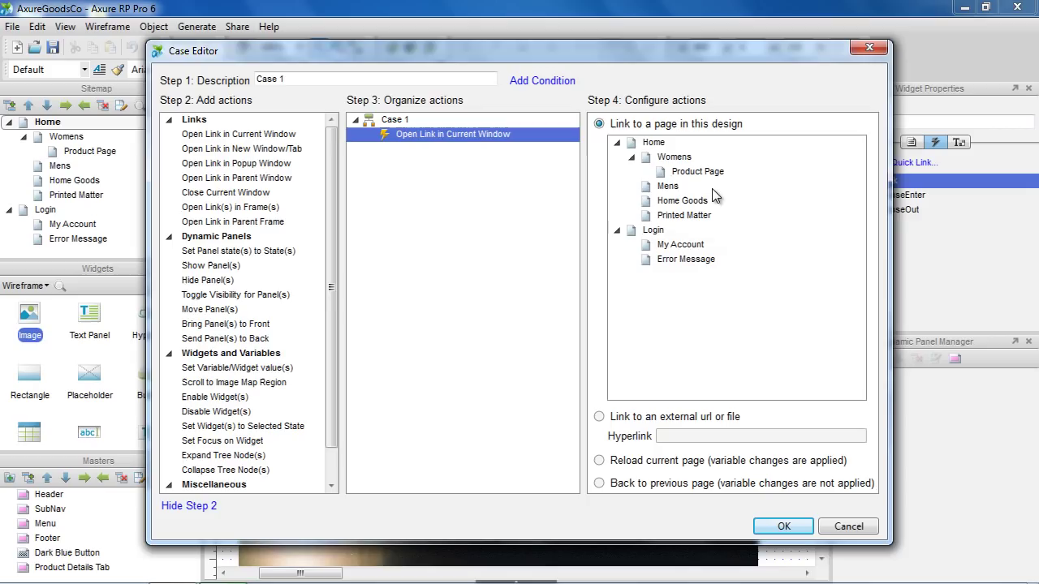
{"action": "left_click", "coordinate": [659, 231]}
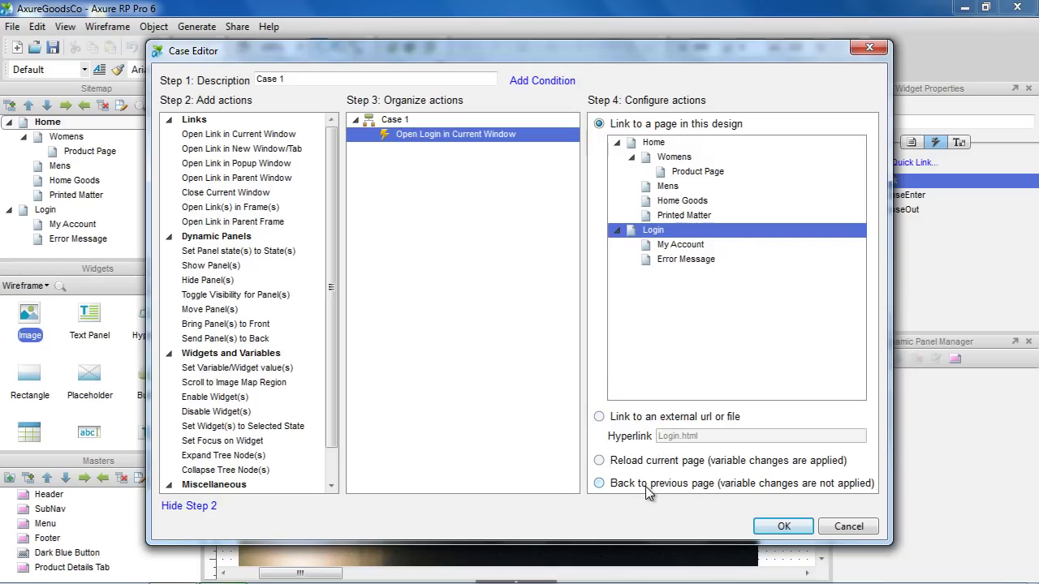
Replace Case 1 with a Quick Link from the Login link to the Login page.
{"action": "left_click", "coordinate": [799, 526]}
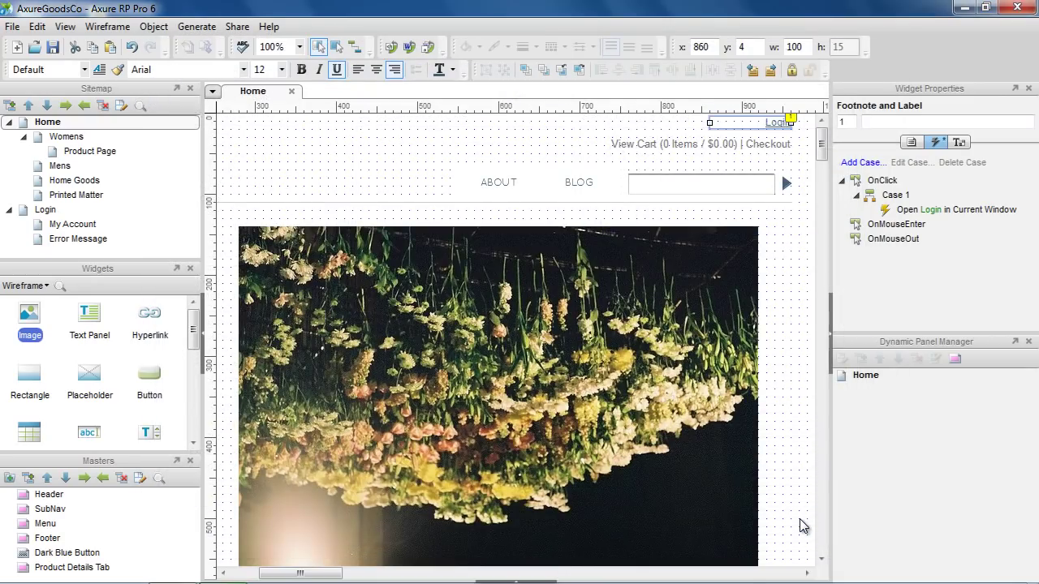
{"action": "left_click", "coordinate": [893, 196]}
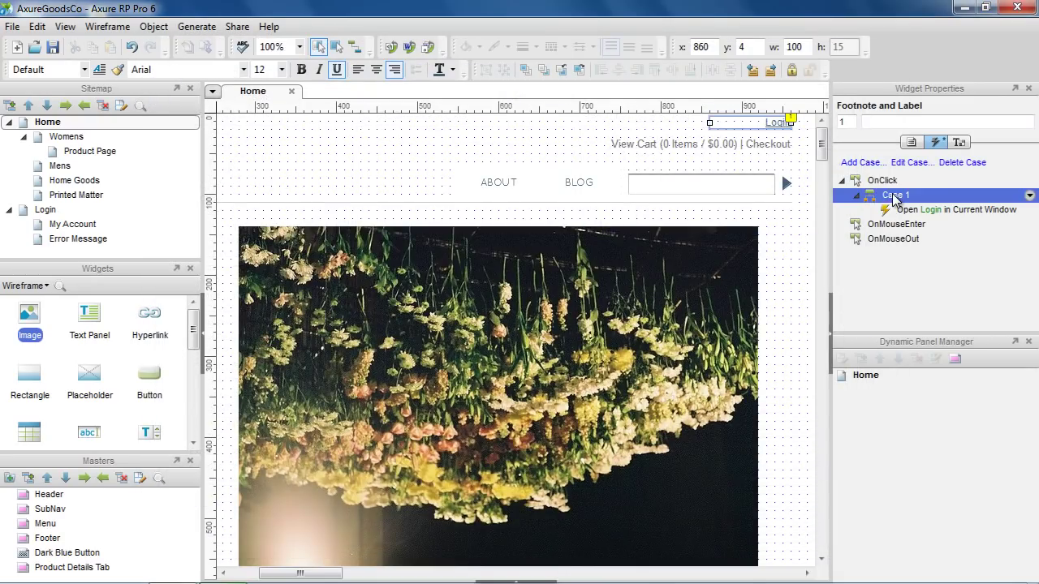
{"action": "left_click", "coordinate": [946, 163]}
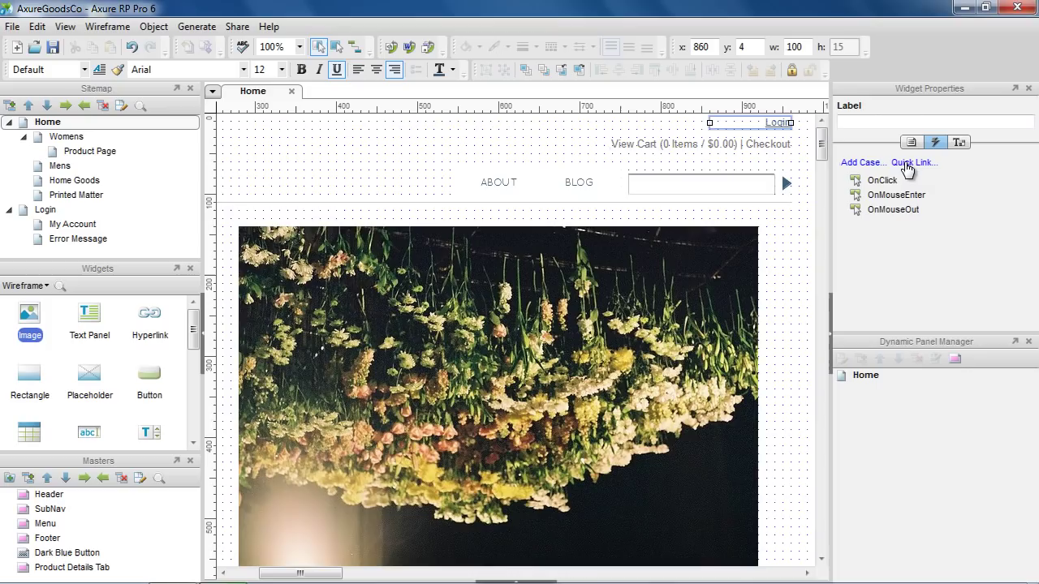
{"action": "left_click", "coordinate": [907, 165]}
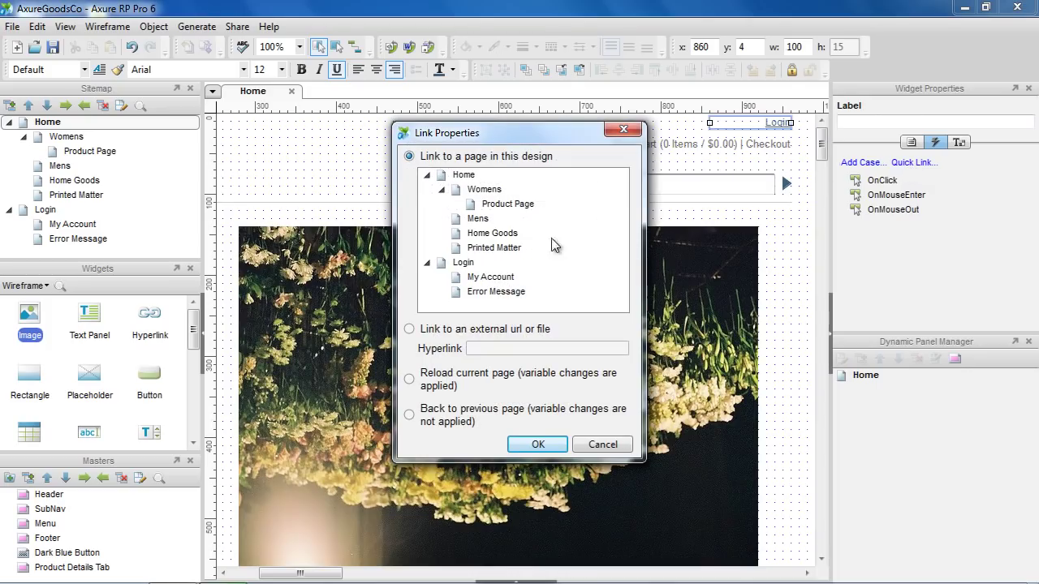
{"action": "left_click", "coordinate": [478, 264]}
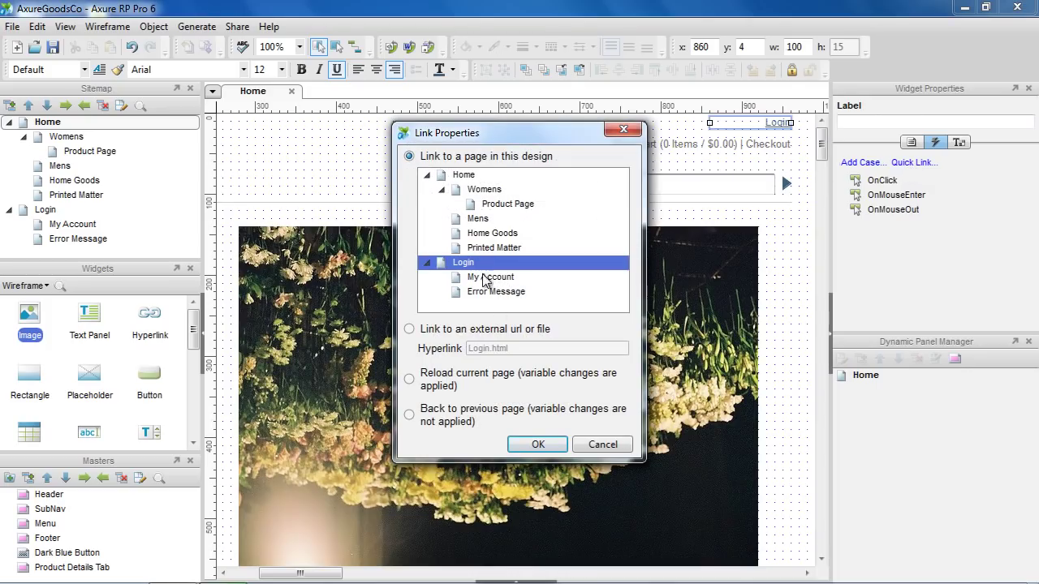
{"action": "left_click", "coordinate": [516, 442]}
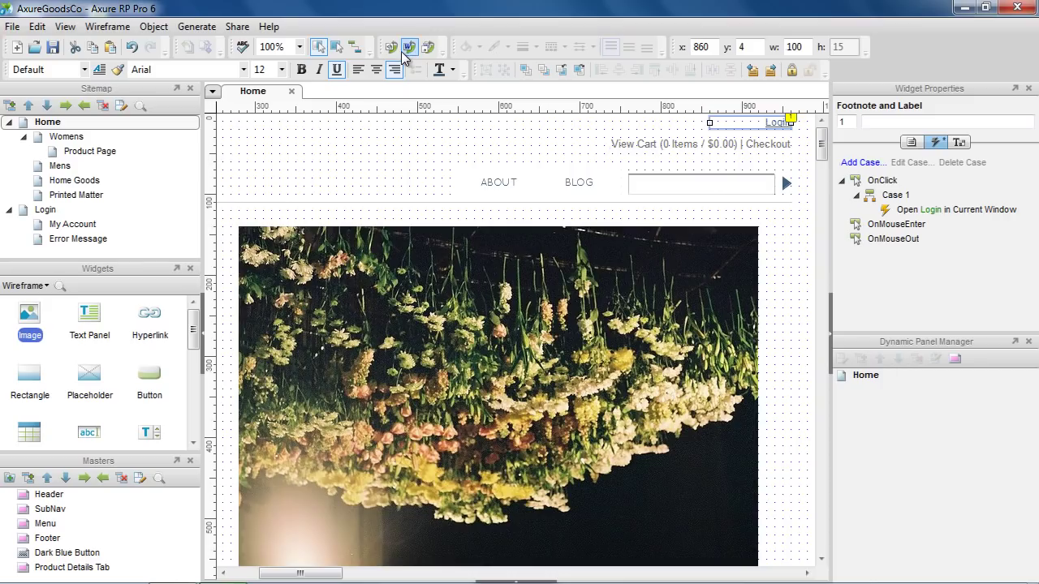
Generate the prototype and follow its Login link in Firefox.
{"action": "left_click", "coordinate": [395, 50]}
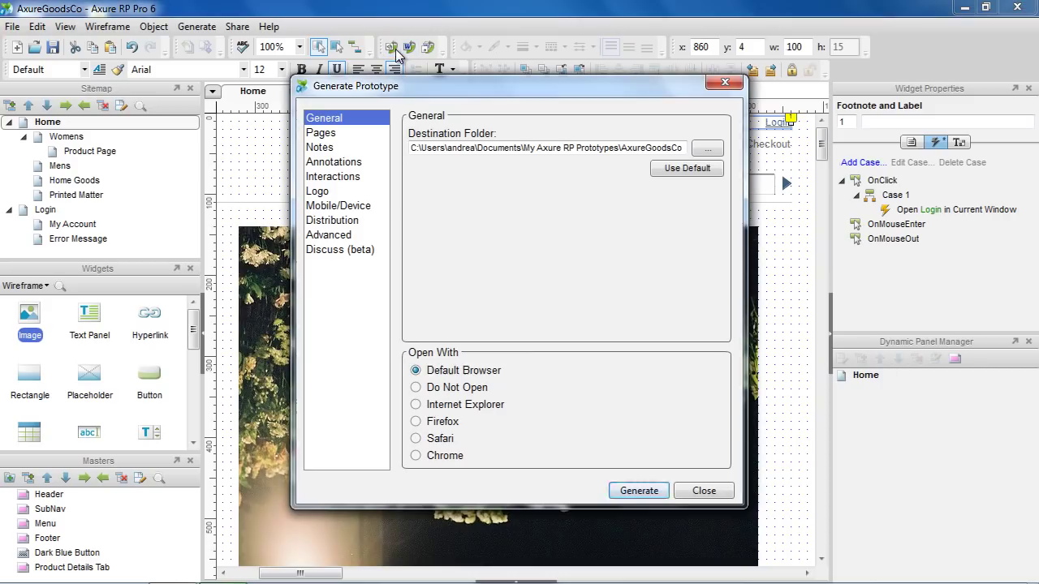
{"action": "left_click", "coordinate": [637, 490]}
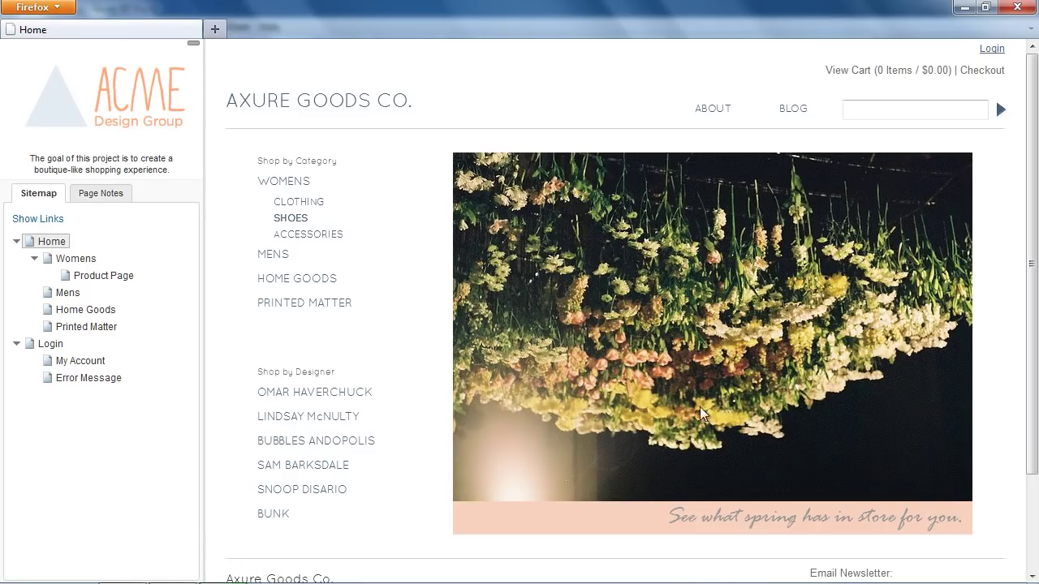
{"action": "left_click", "coordinate": [990, 50]}
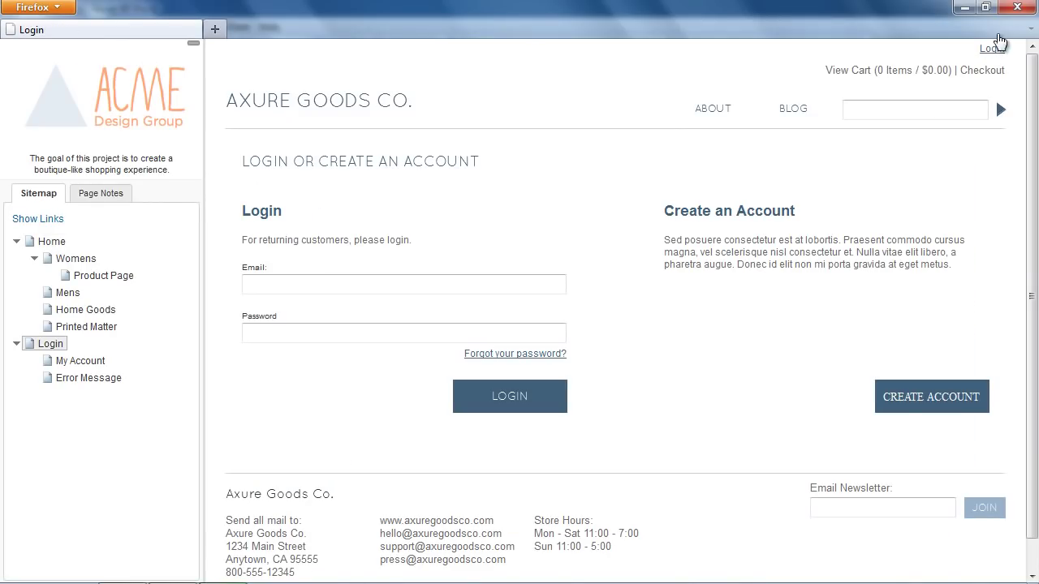
Close Firefox, open the Login page, and show the LOGIN button's OnClick event.
{"action": "left_click", "coordinate": [1017, 7]}
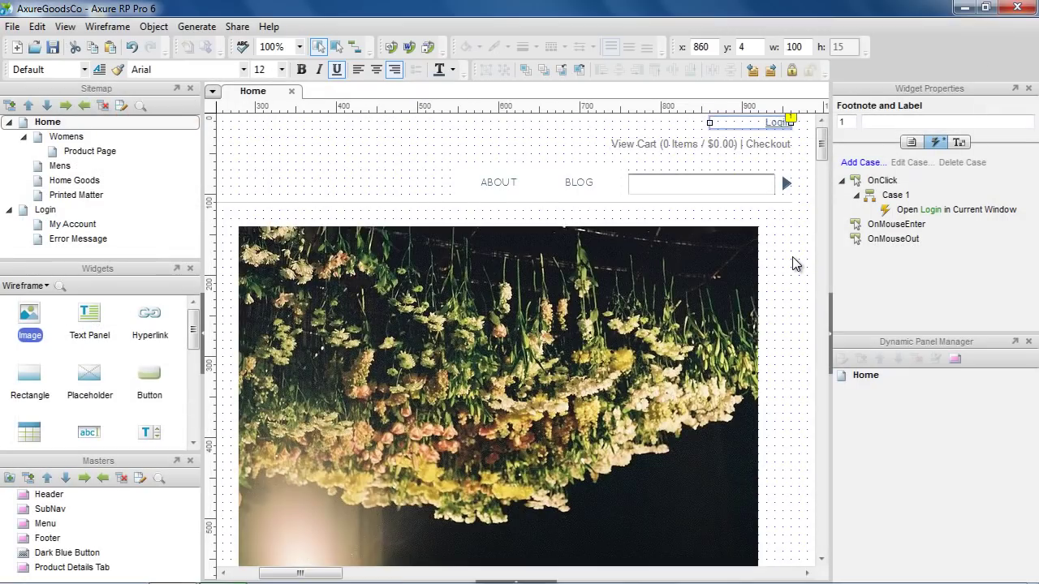
{"action": "double_click", "coordinate": [49, 212]}
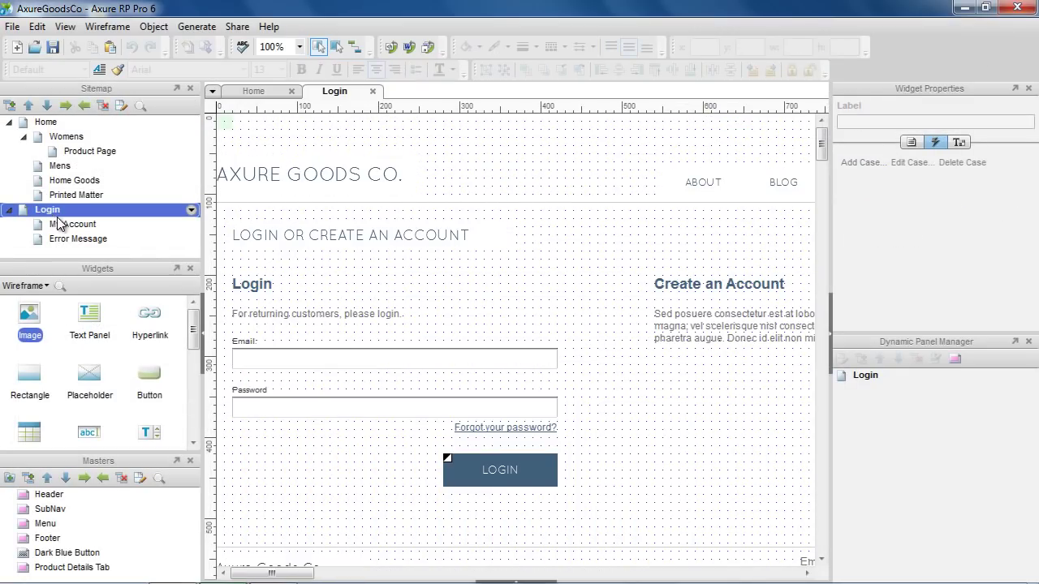
{"action": "left_click", "coordinate": [518, 474]}
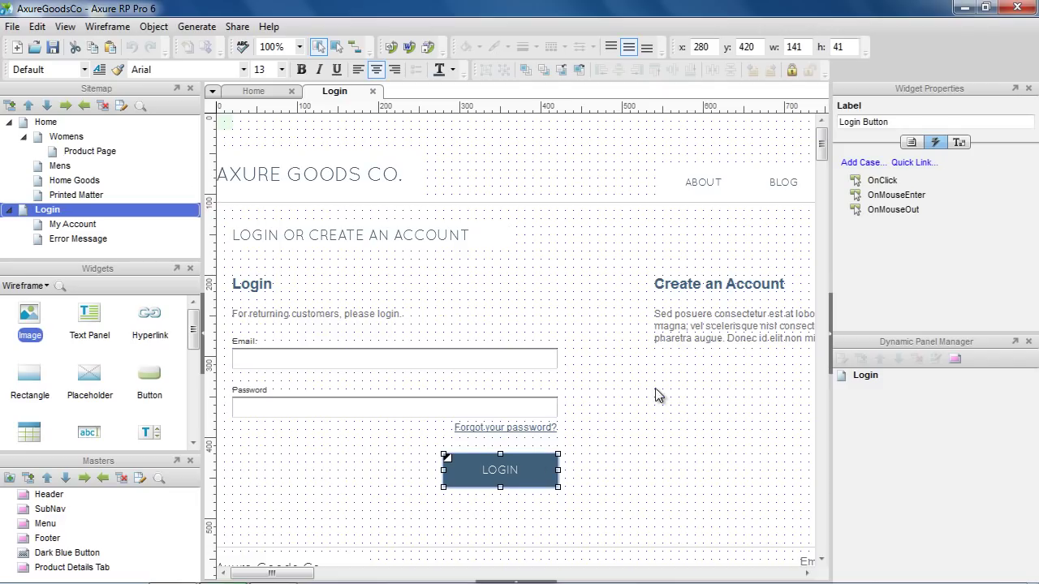
{"action": "left_click", "coordinate": [880, 182]}
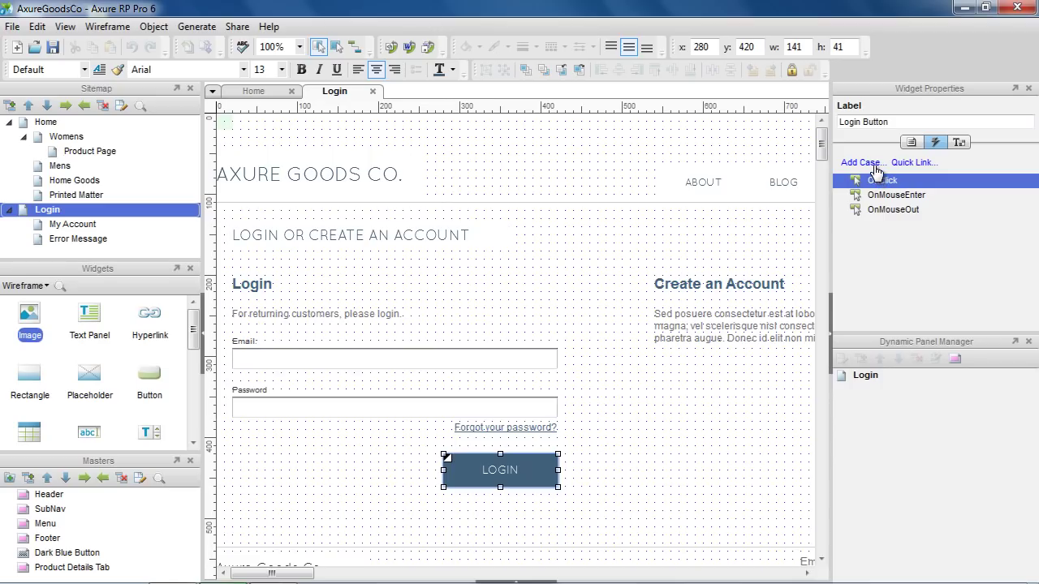
Add case 'If Login Succeeds' with an Open Link in Current Window action to My Account.
{"action": "left_click", "coordinate": [876, 165]}
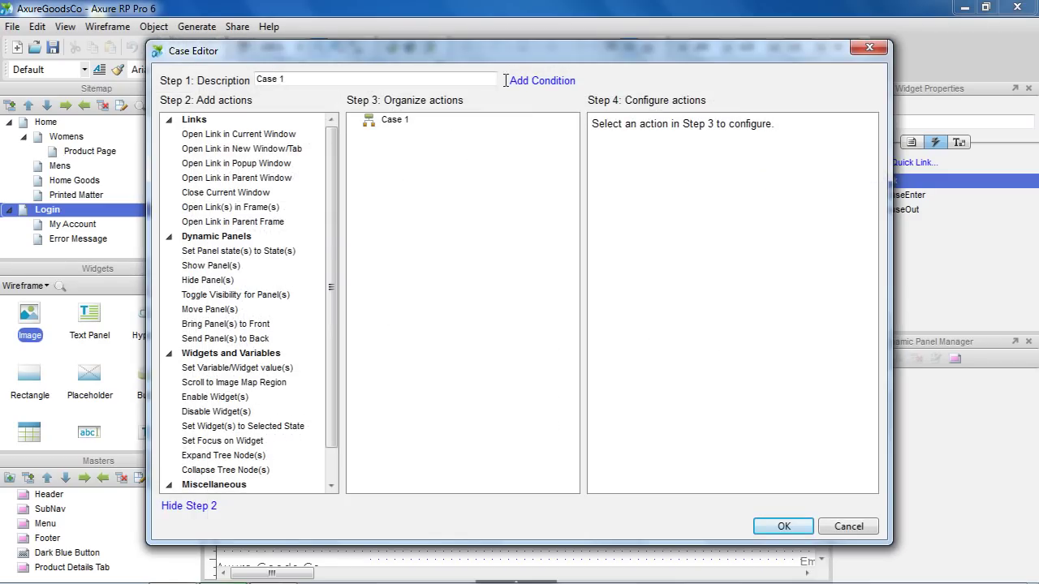
{"action": "left_click", "coordinate": [492, 81]}
{"action": "double_click", "coordinate": [492, 81]}
{"action": "key", "text": "shift+Home"}
{"action": "type", "text": "If Lo"}
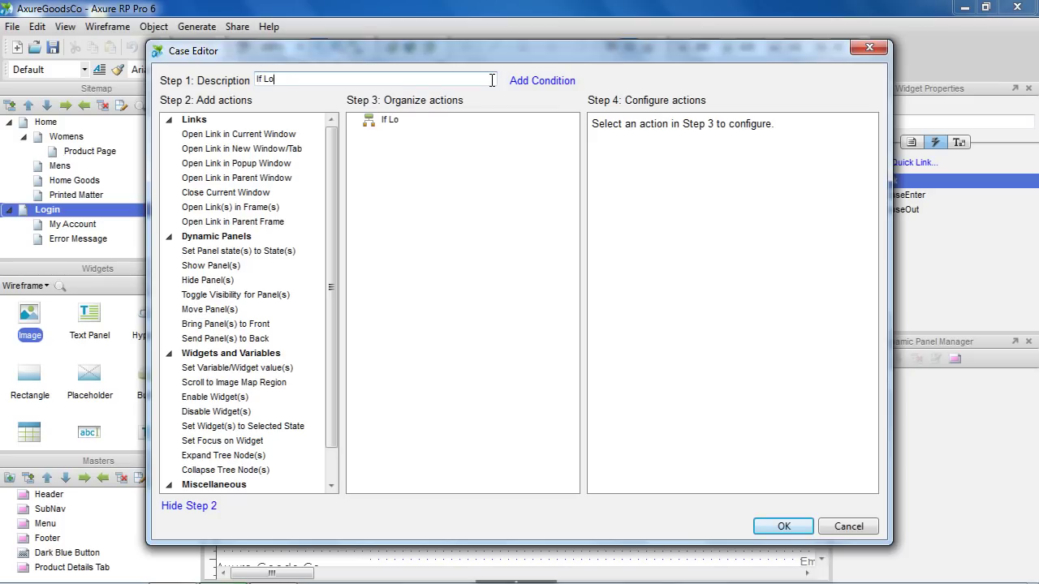
{"action": "type", "text": "gin Succeeds"}
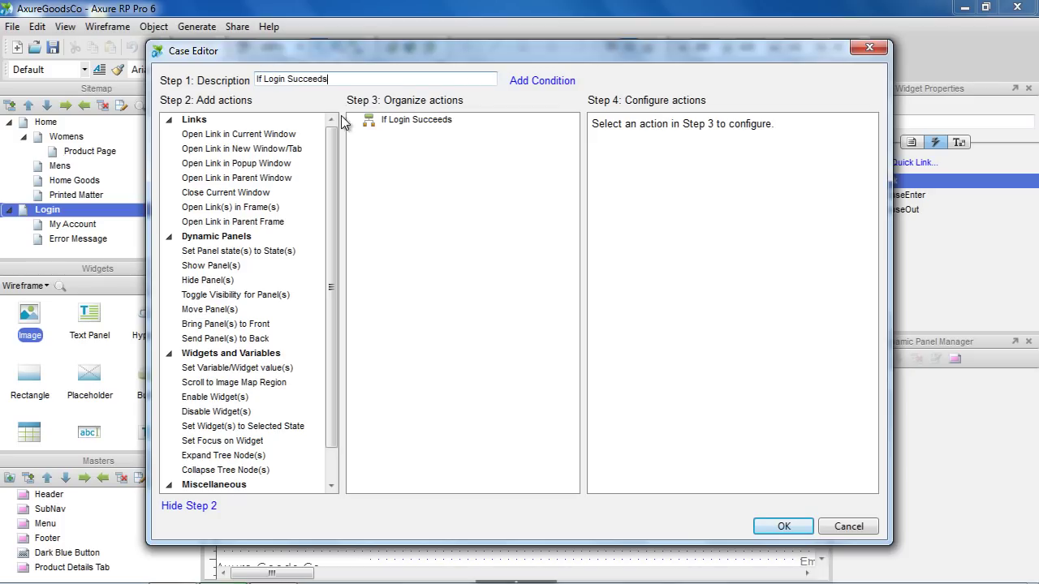
{"action": "left_click", "coordinate": [299, 130]}
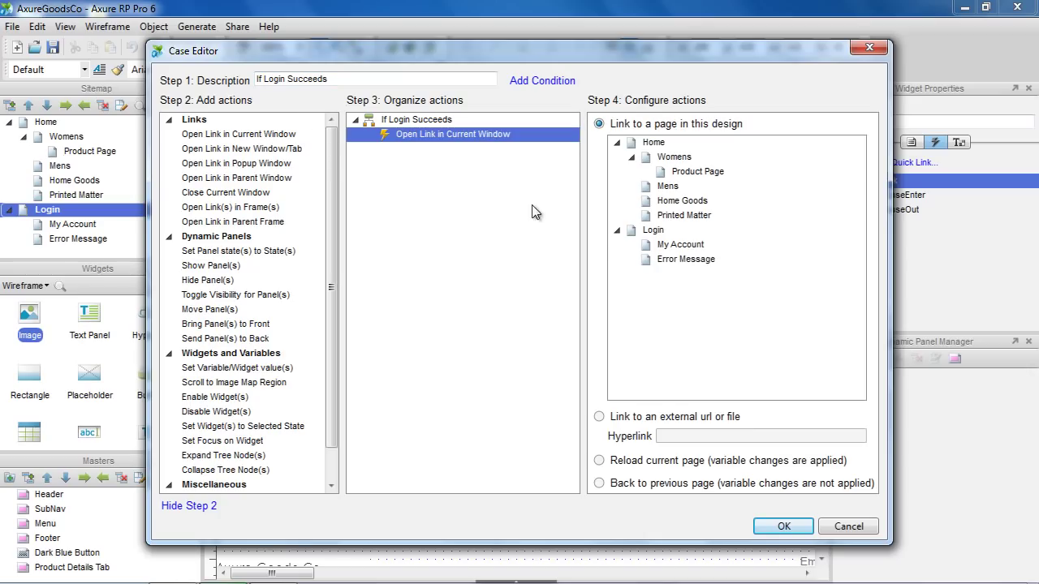
{"action": "left_click", "coordinate": [646, 243]}
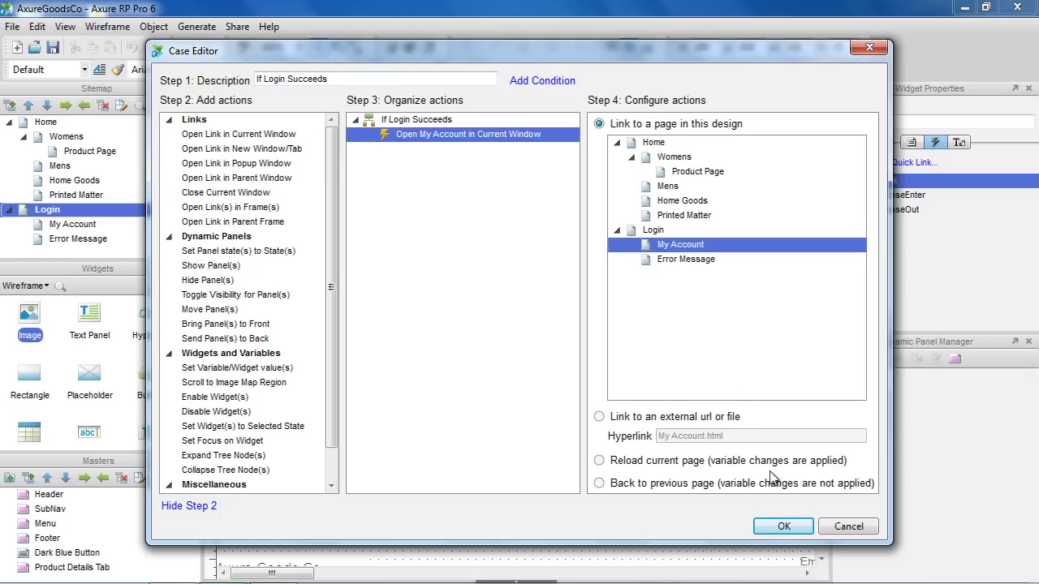
{"action": "left_click", "coordinate": [786, 528]}
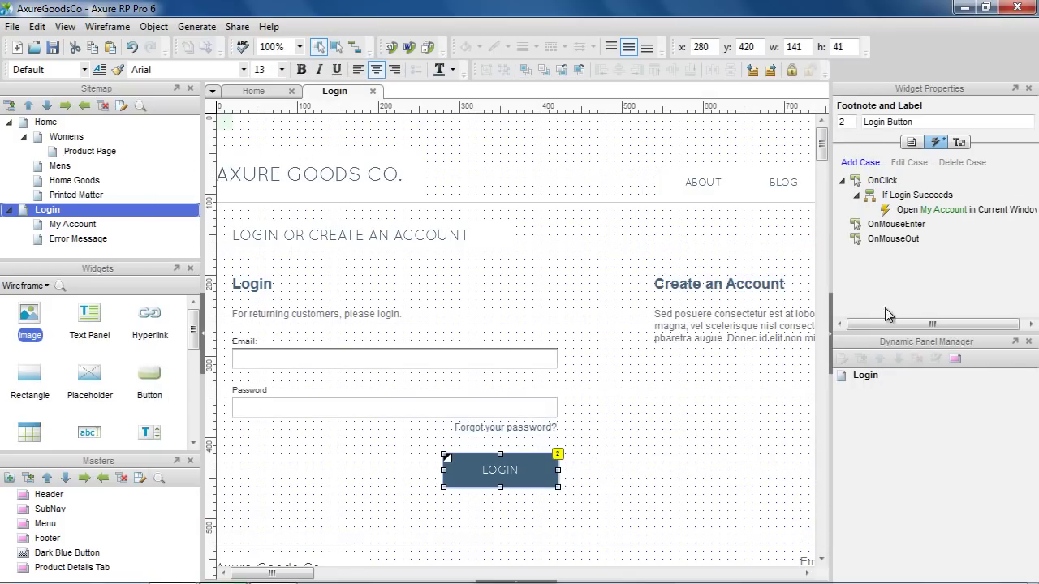
Add case 'If Login Fails' opening the Error Message page in a popup window.
{"action": "left_click", "coordinate": [884, 181]}
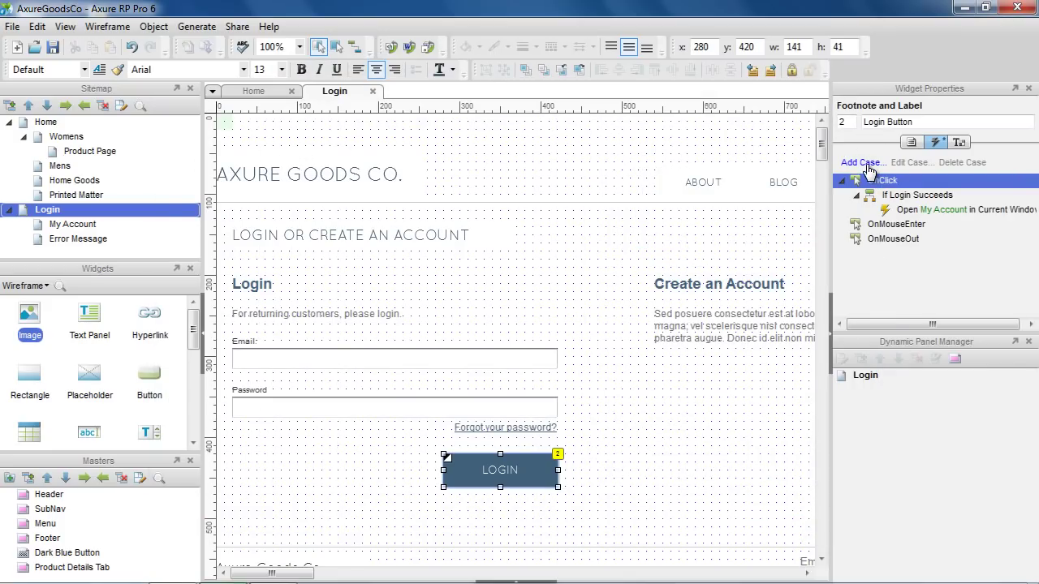
{"action": "left_click", "coordinate": [867, 164]}
{"action": "left_click", "coordinate": [335, 79]}
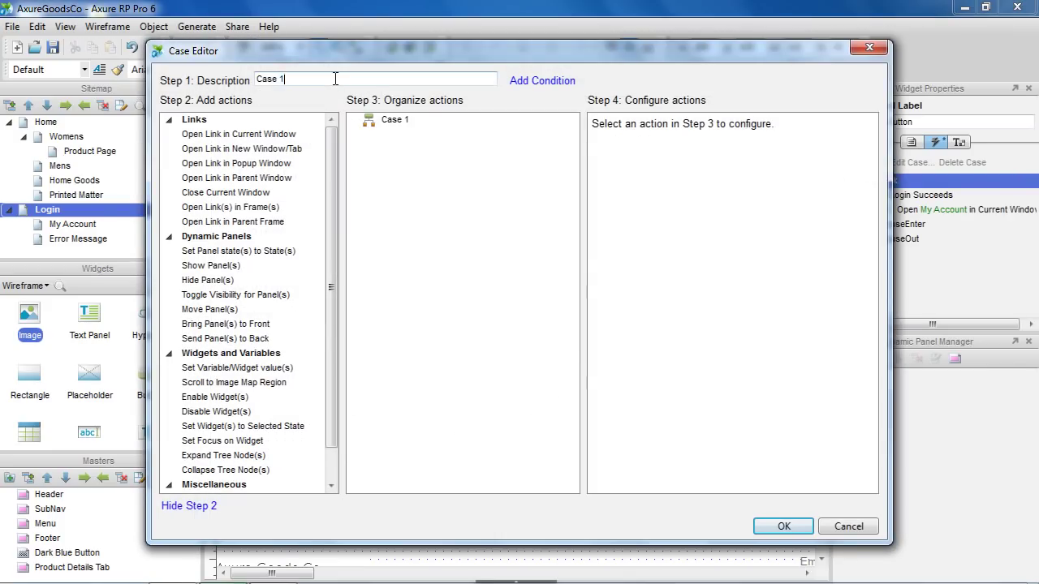
{"action": "key", "text": "ctrl+a"}
{"action": "type", "text": "If Login Fails"}
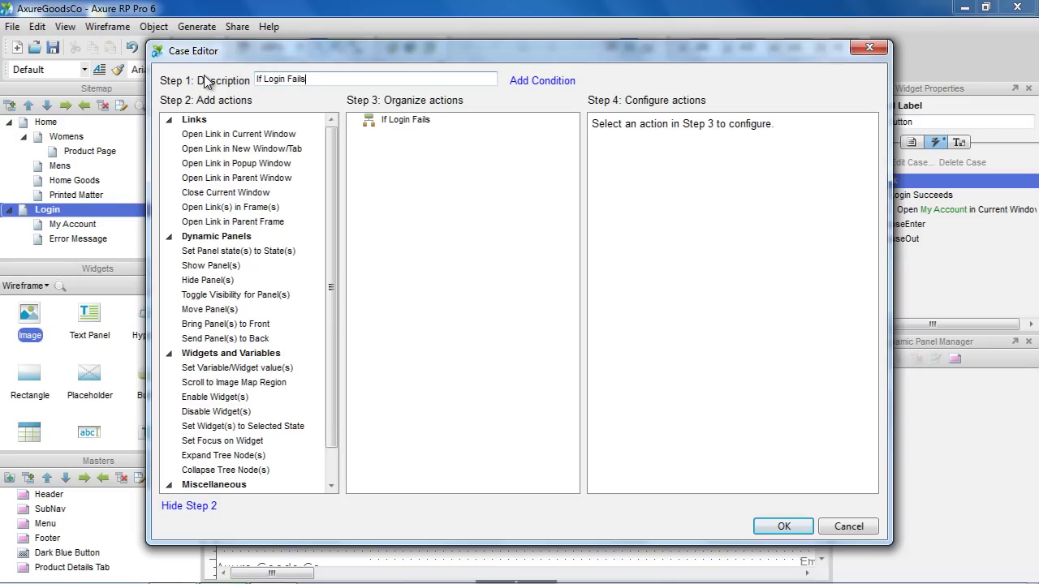
{"action": "left_click", "coordinate": [252, 165]}
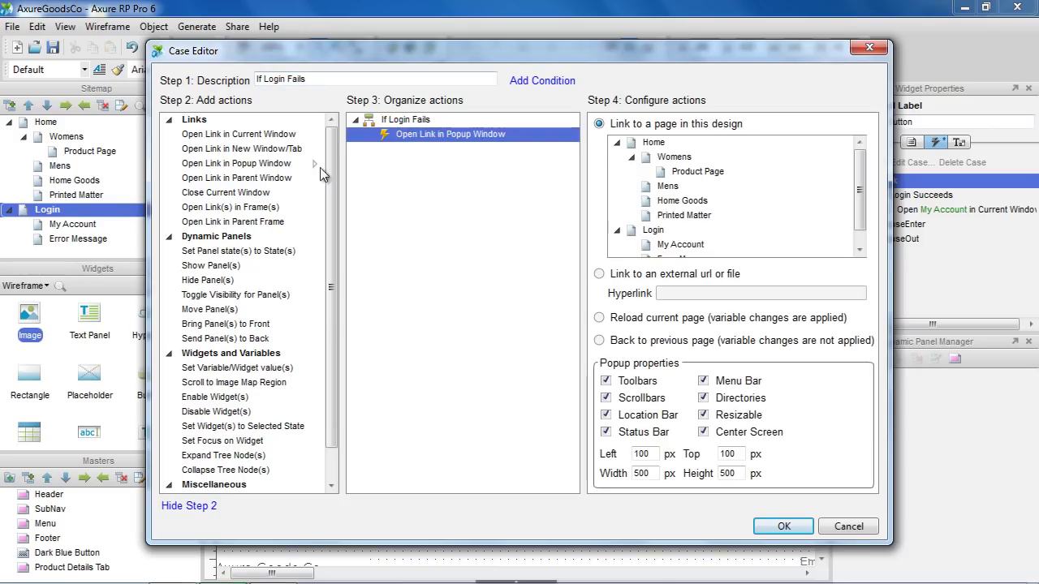
{"action": "scroll", "coordinate": [711, 229], "scroll_direction": "down", "scroll_amount": 1}
{"action": "left_click", "coordinate": [703, 242]}
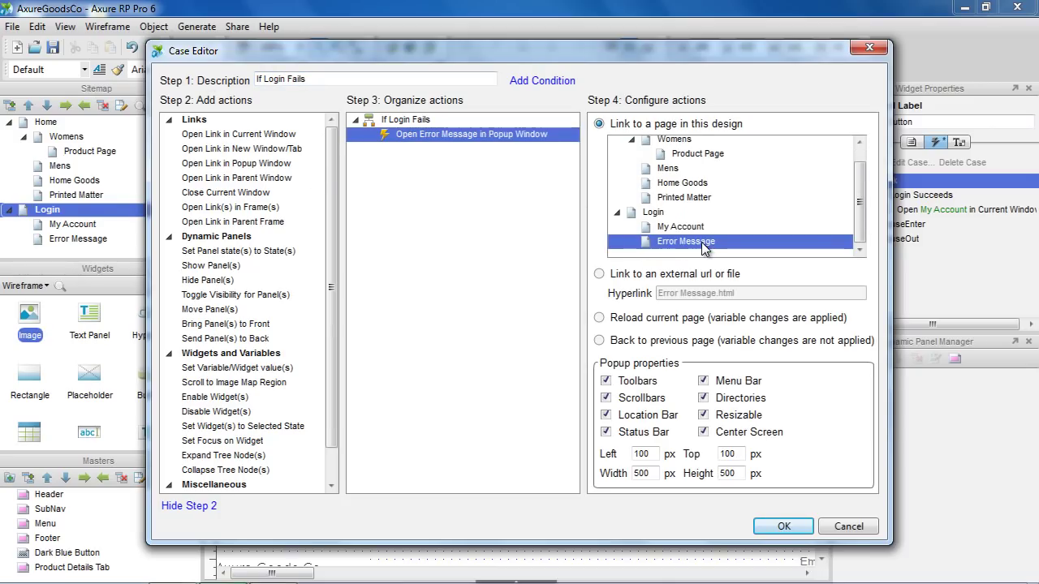
Hide the popup's toolbars, scrollbars, location bar, status bar, menu bar and directories.
{"action": "left_click", "coordinate": [637, 381]}
{"action": "left_click", "coordinate": [639, 399]}
{"action": "left_click", "coordinate": [637, 414]}
{"action": "left_click", "coordinate": [643, 433]}
{"action": "left_click", "coordinate": [726, 382]}
{"action": "left_click", "coordinate": [729, 398]}
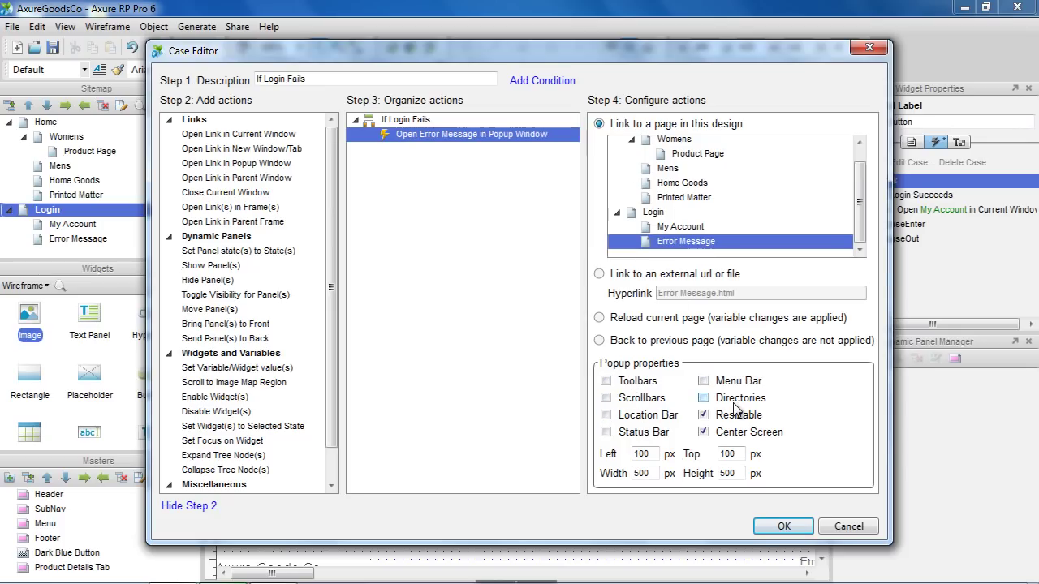
Place the popup at 0,0 sized 400×200, confirm the case, and generate the prototype.
{"action": "double_click", "coordinate": [659, 452]}
{"action": "type", "text": "0"}
{"action": "key", "text": "Tab"}
{"action": "type", "text": "0"}
{"action": "key", "text": "Tab"}
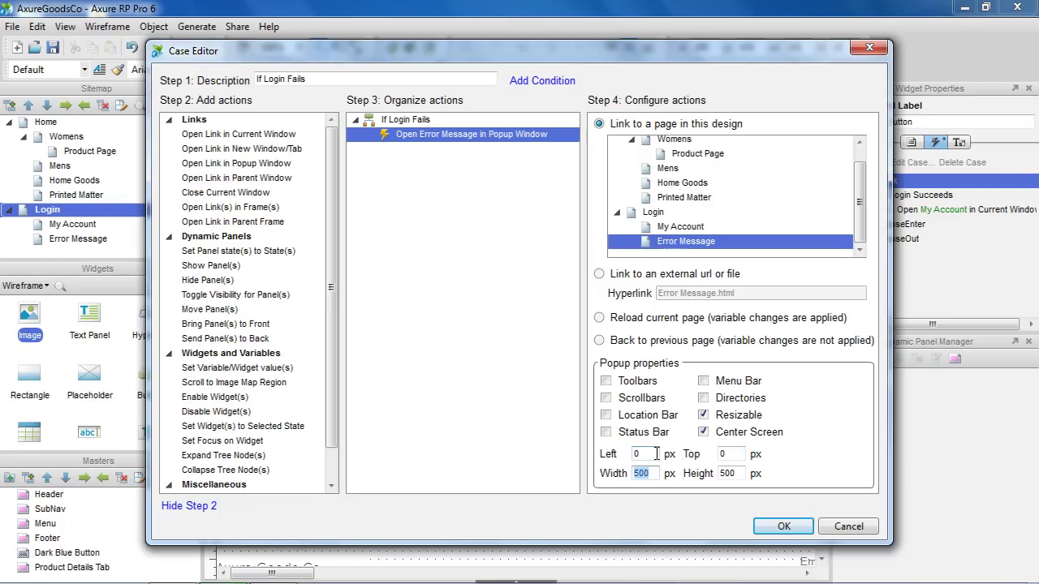
{"action": "type", "text": "400"}
{"action": "key", "text": "Tab"}
{"action": "type", "text": "200"}
{"action": "left_click", "coordinate": [784, 526]}
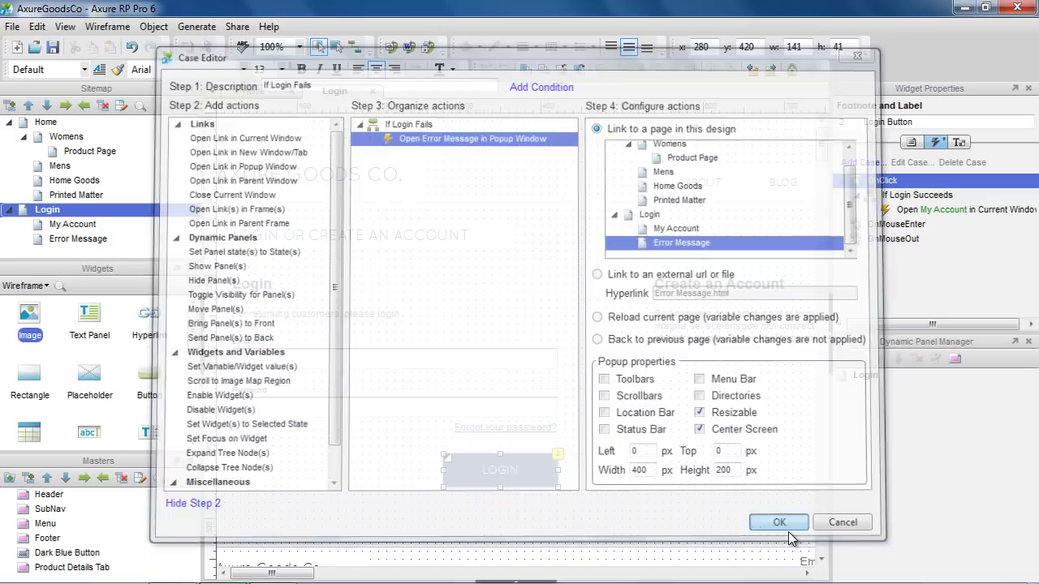
{"action": "left_click", "coordinate": [391, 47]}
{"action": "left_click", "coordinate": [650, 491]}
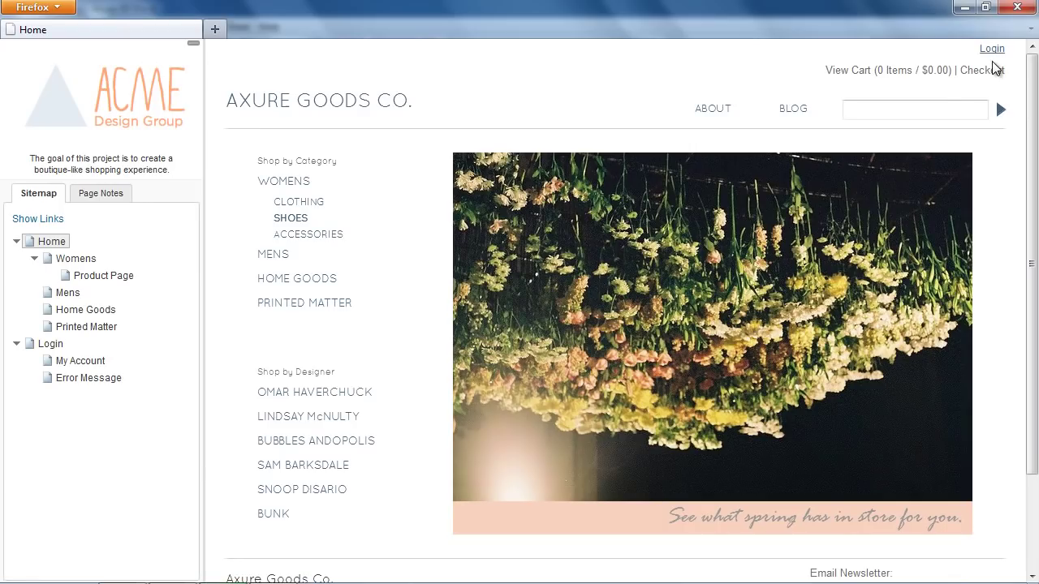
On the prototype's Login page, try If Login Fails, close the popup, then If Login Succeeds.
{"action": "left_click", "coordinate": [993, 51]}
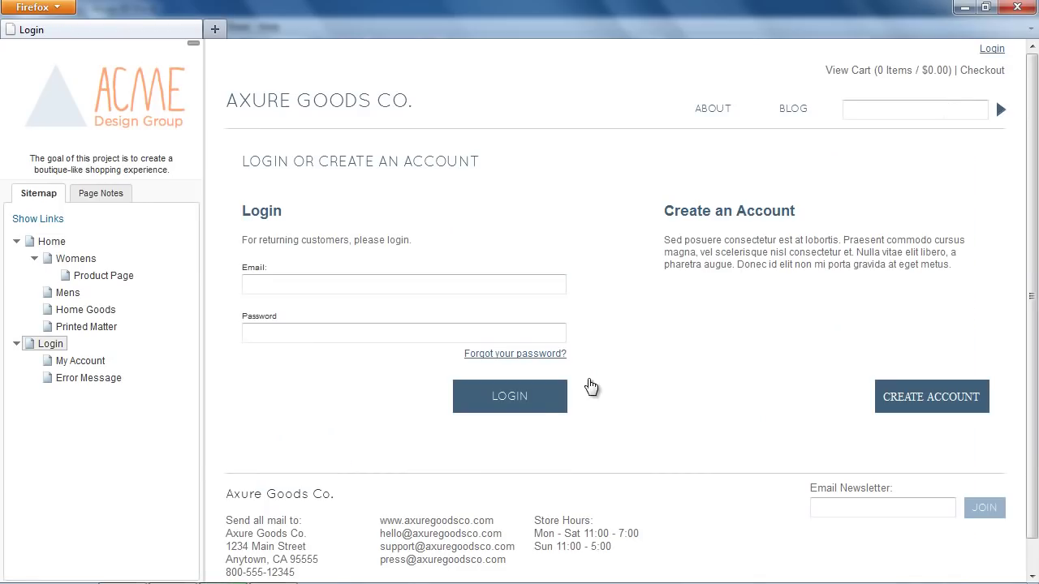
{"action": "left_click", "coordinate": [522, 413]}
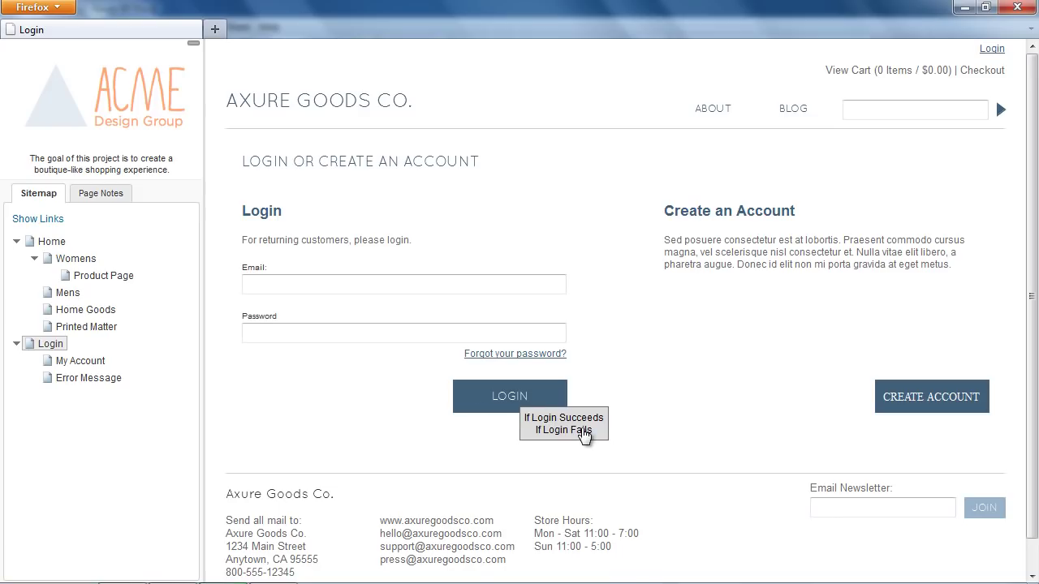
{"action": "left_click", "coordinate": [582, 431]}
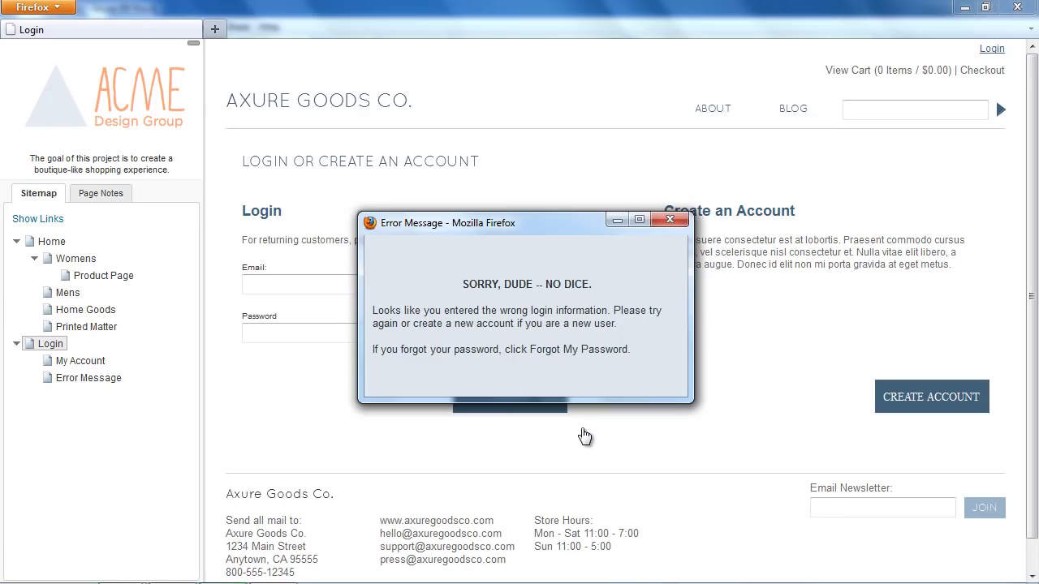
{"action": "left_click", "coordinate": [670, 220]}
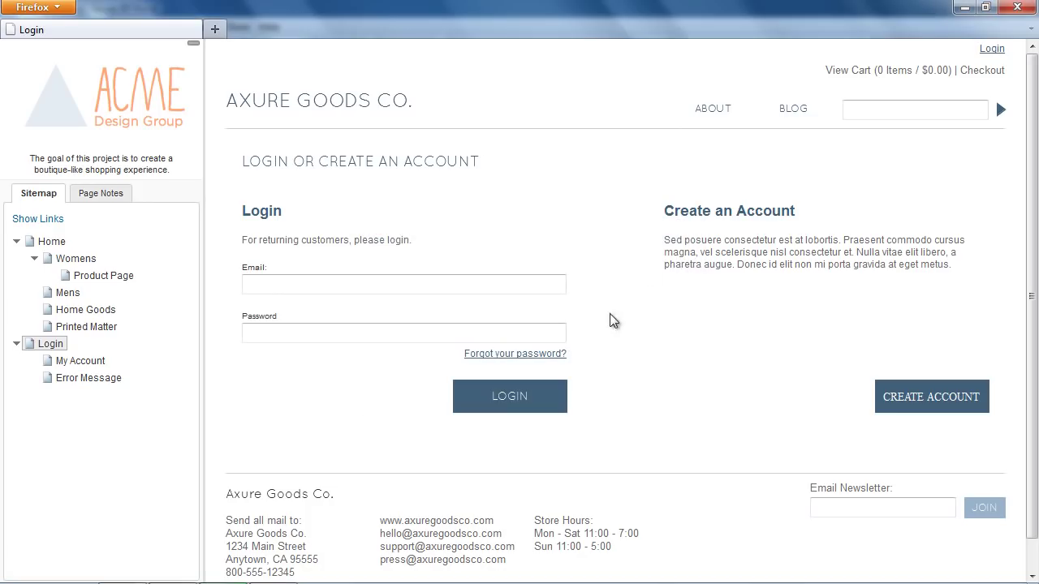
{"action": "left_click", "coordinate": [547, 405]}
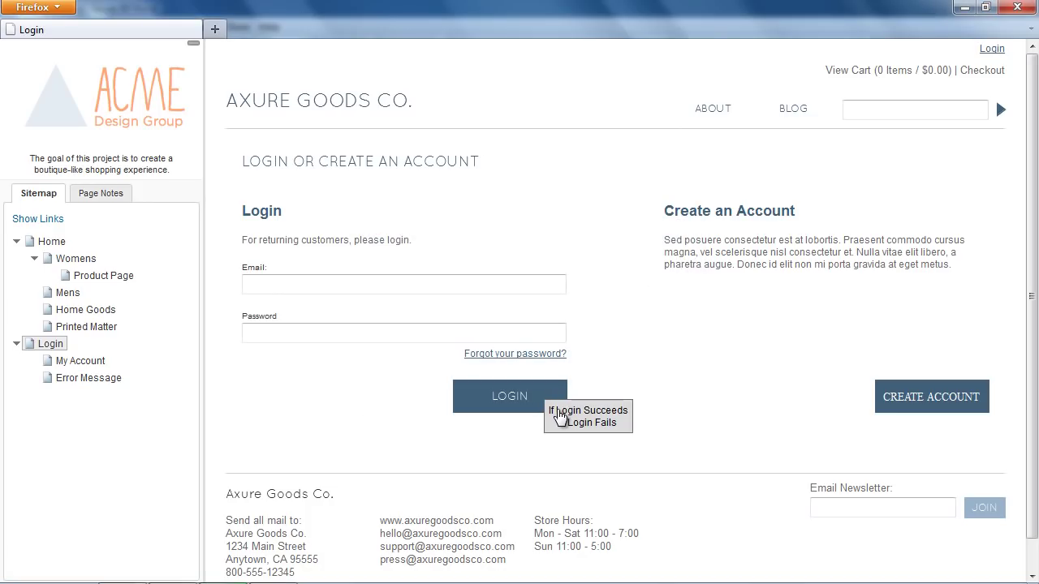
{"action": "left_click", "coordinate": [557, 410]}
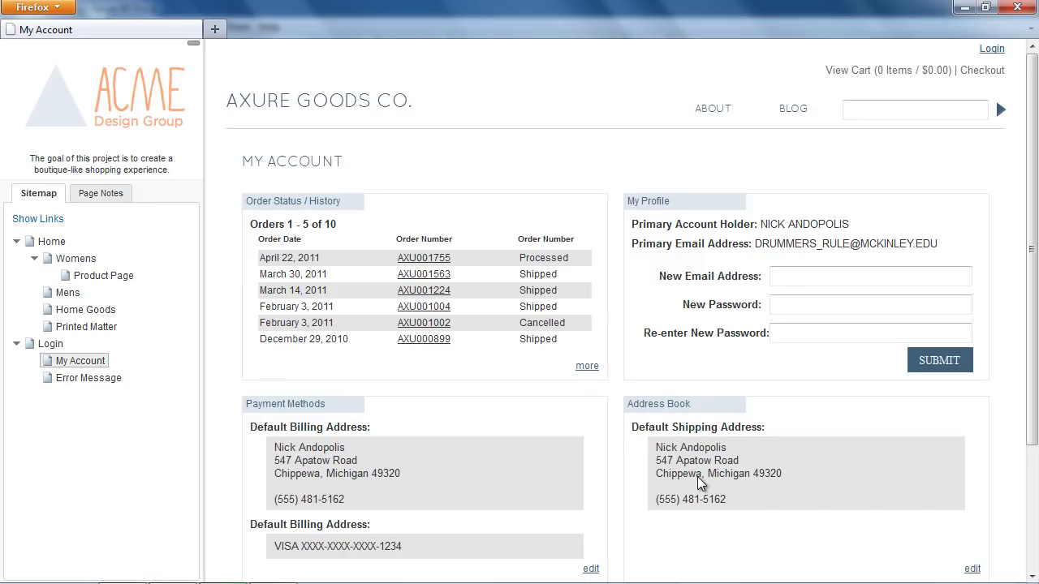
Close Firefox to return to the Login page wireframe in Axure.
{"action": "left_click", "coordinate": [1017, 8]}
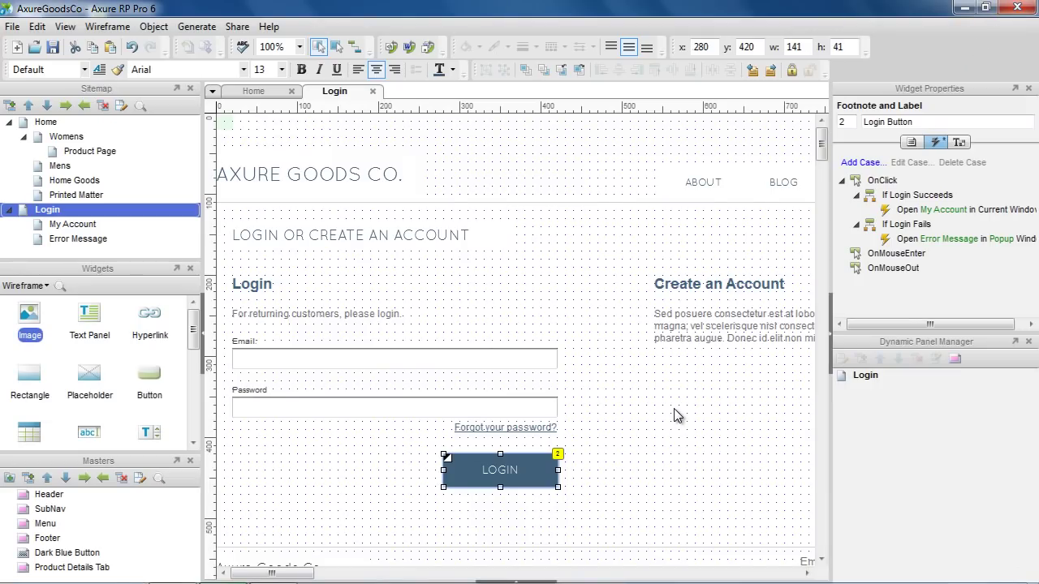